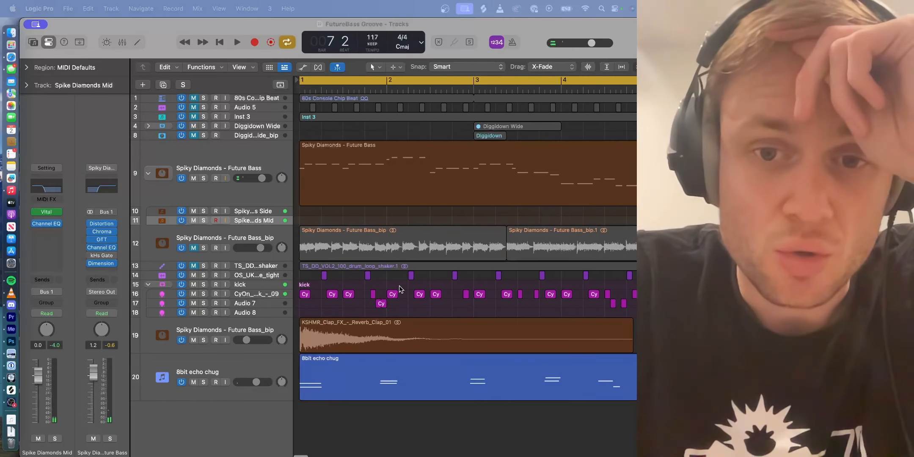
# - Solo the Spiky Diamonds - Future Bass track and add a new software instrument track at the end of the track list
pyautogui.click(203, 178)
pyautogui.click(232, 158)
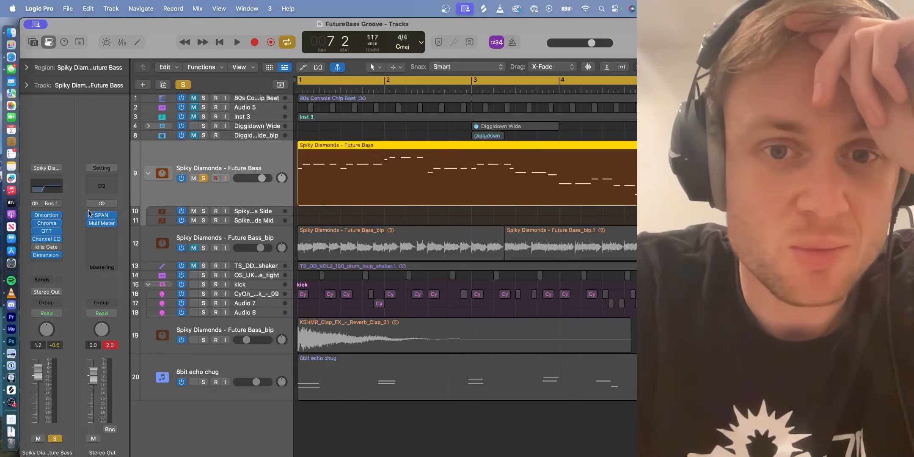
pyautogui.rightClick(222, 411)
pyautogui.moveTo(251, 412)
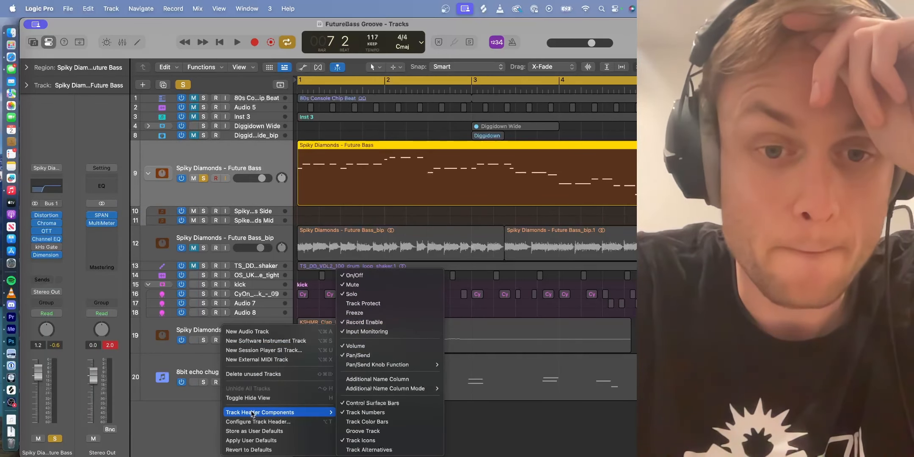
pyautogui.click(271, 341)
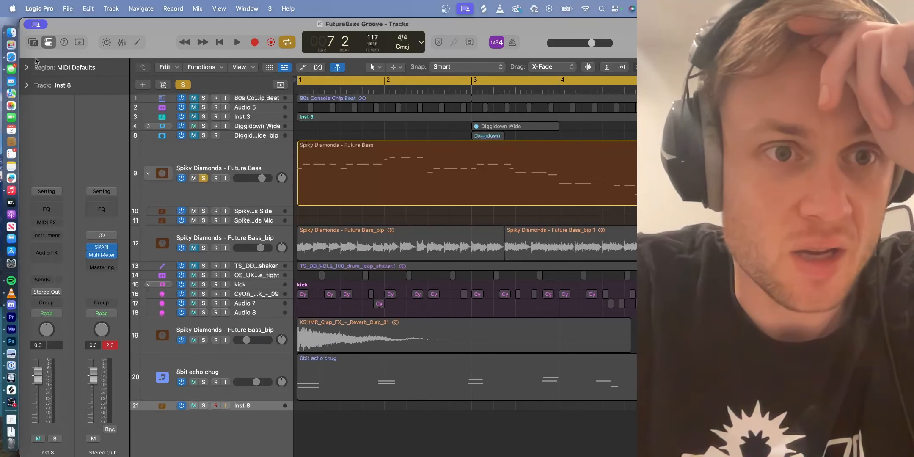
# - Load the Spiky Diamonds library patch on the new instrument track and lower its volume to -3.2 dB
pyautogui.click(33, 42)
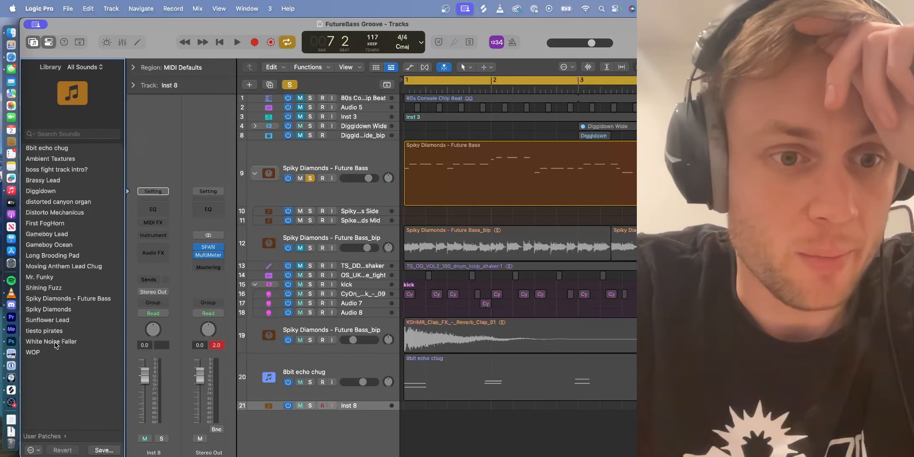
pyautogui.click(49, 310)
pyautogui.moveTo(145, 375); pyautogui.dragTo(144, 385)
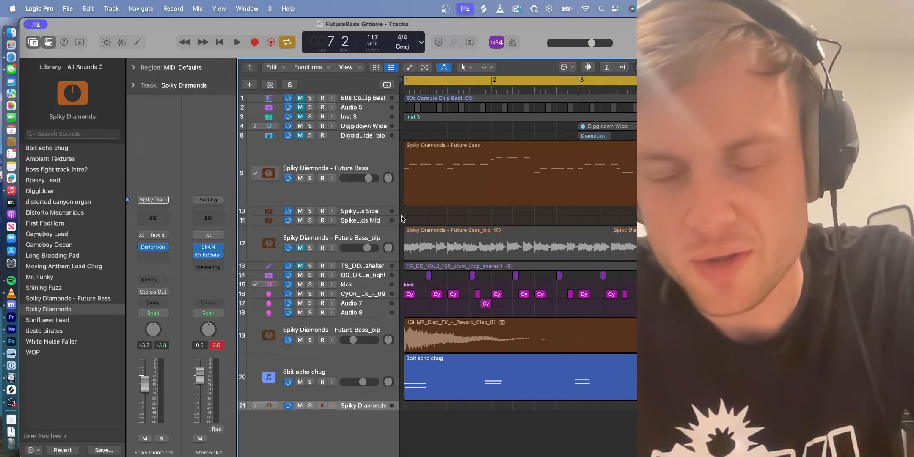
# - Inspect the Chroma plug-in on the Spiky Diamonds - Future Bass track and close it
pyautogui.click(352, 194)
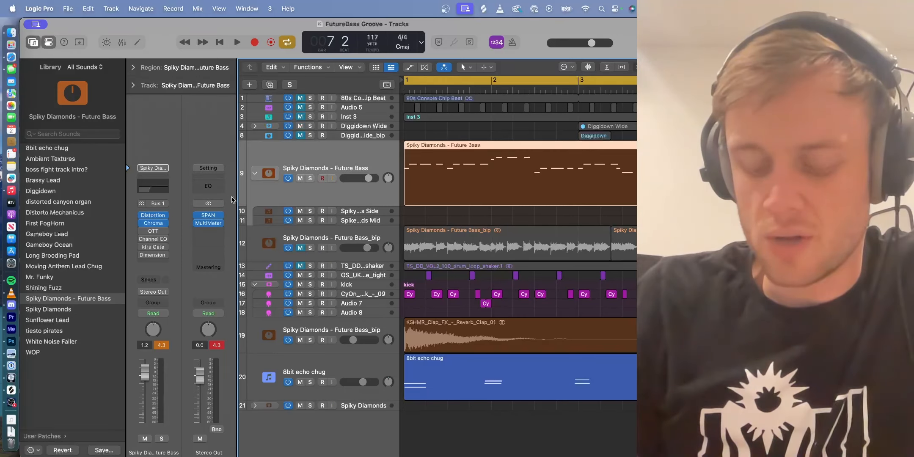
pyautogui.click(154, 224)
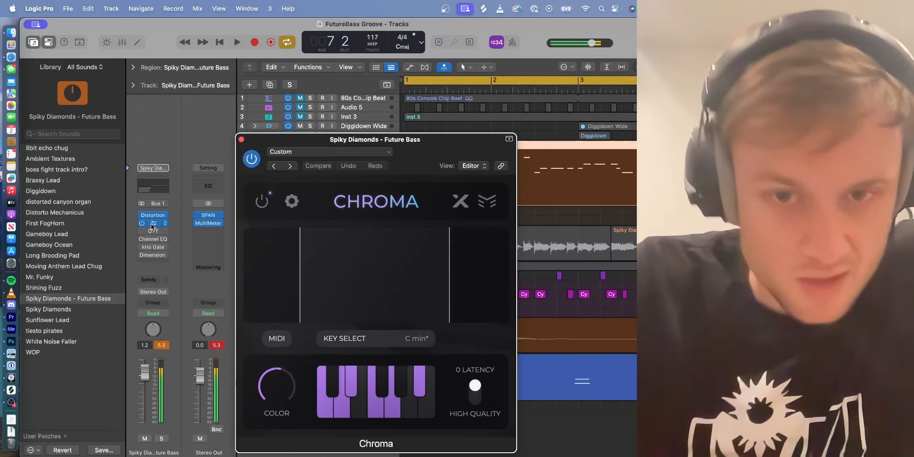
pyautogui.click(241, 139)
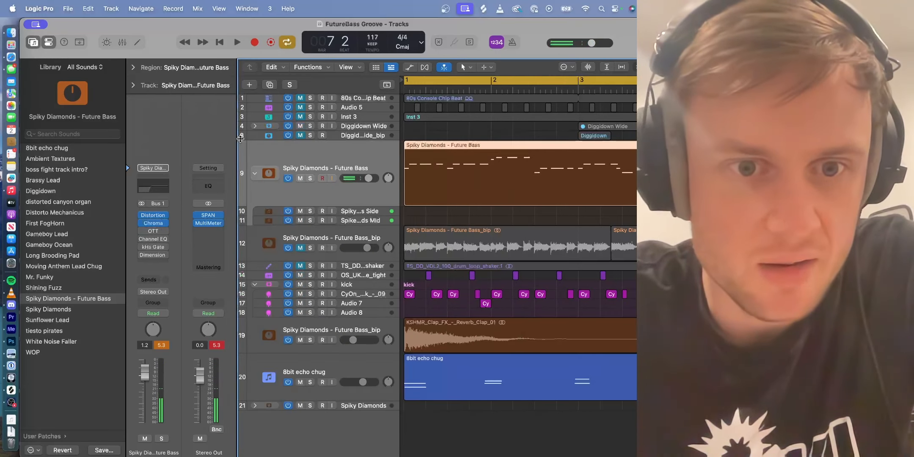
# - Enable OTT and Channel EQ on the Spiky Diamonds - Future Bass track and view the EQ settings
pyautogui.click(143, 234)
pyautogui.click(140, 231)
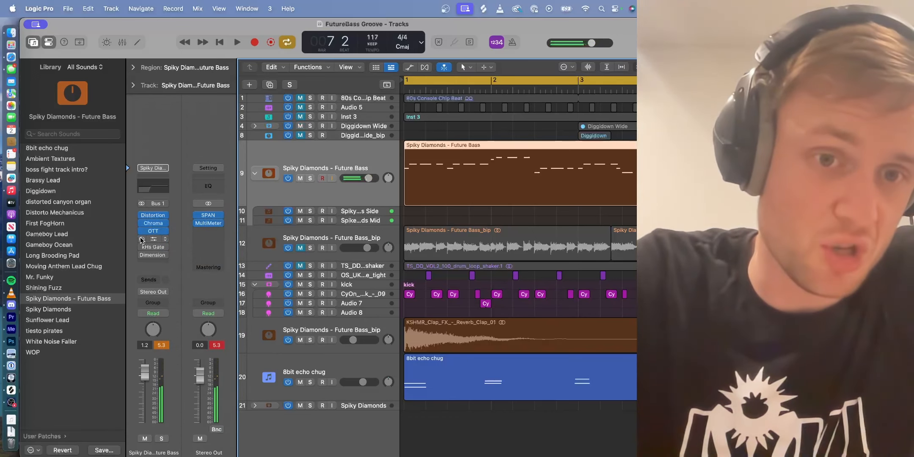
pyautogui.click(154, 239)
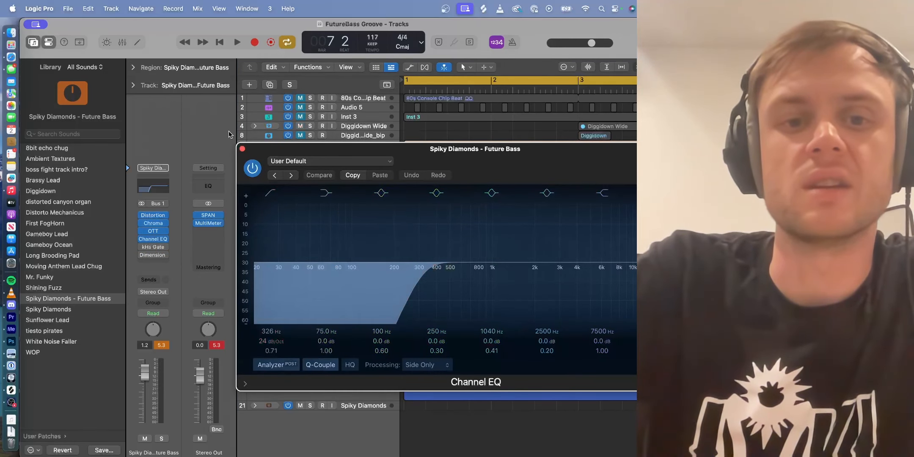
pyautogui.click(242, 149)
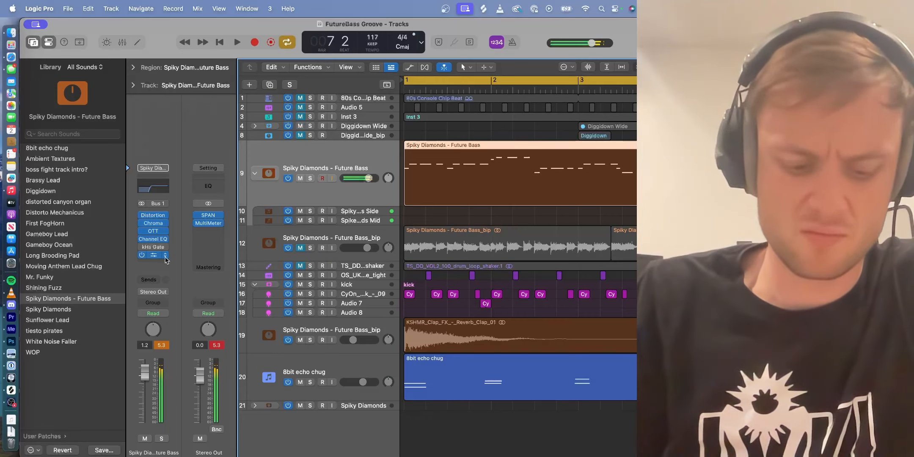
# - Play back the full loop to hear the Future Bass track with the drums, and stop playback
pyautogui.press('space')
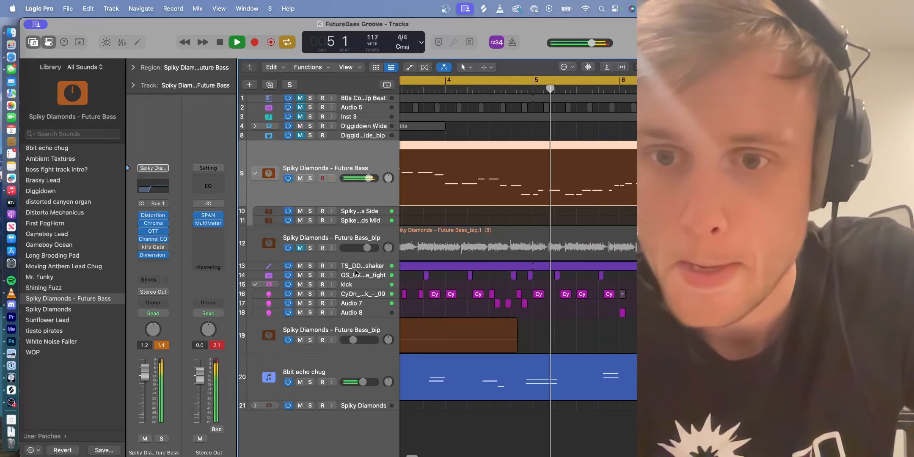
pyautogui.scroll(-5, 501, 282)
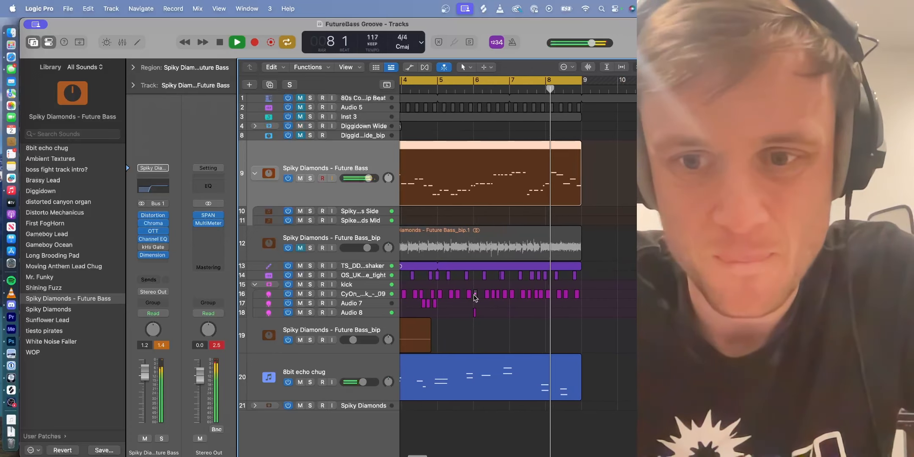
pyautogui.press('space')
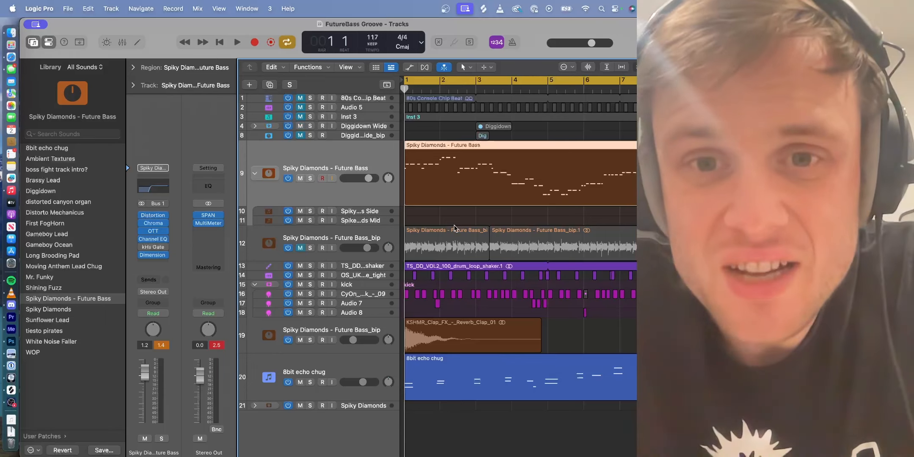
# - Solo the Inst 3 track, audition it, and increase its track height
pyautogui.click(310, 117)
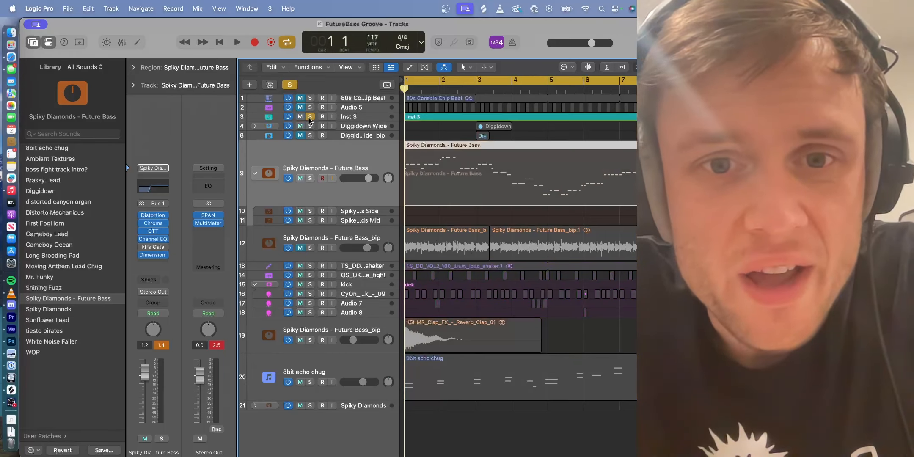
pyautogui.press('space')
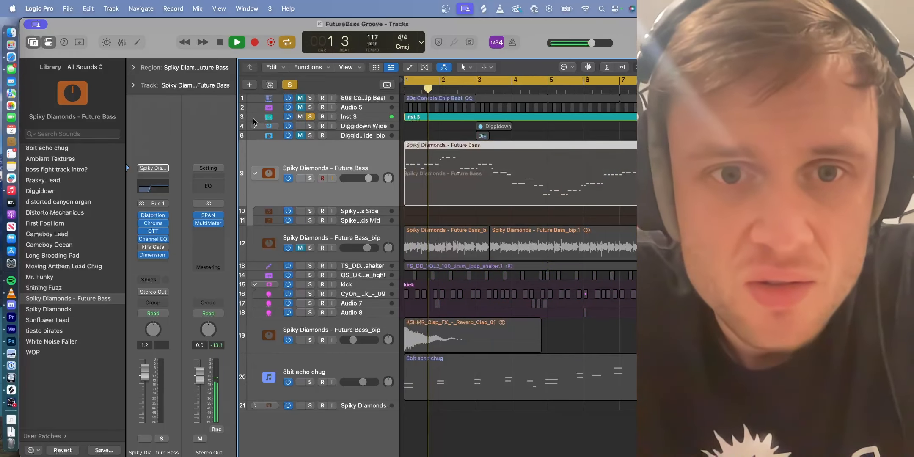
pyautogui.moveTo(253, 122); pyautogui.dragTo(251, 161)
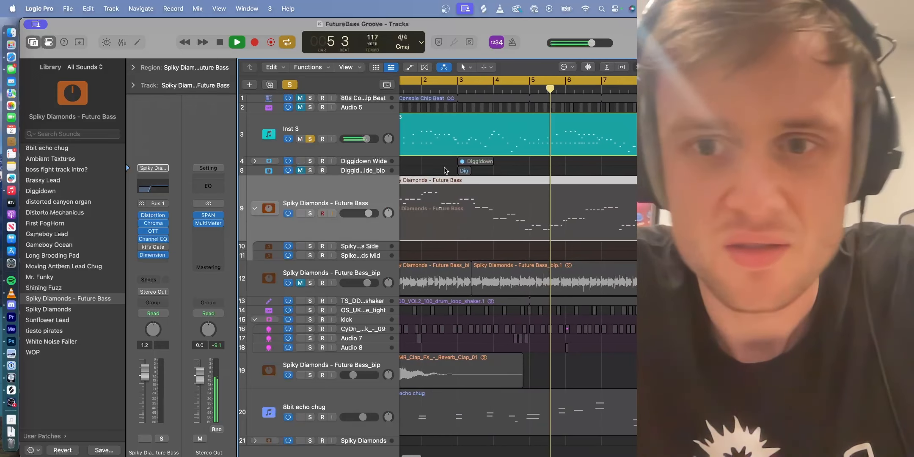
pyautogui.press('space')
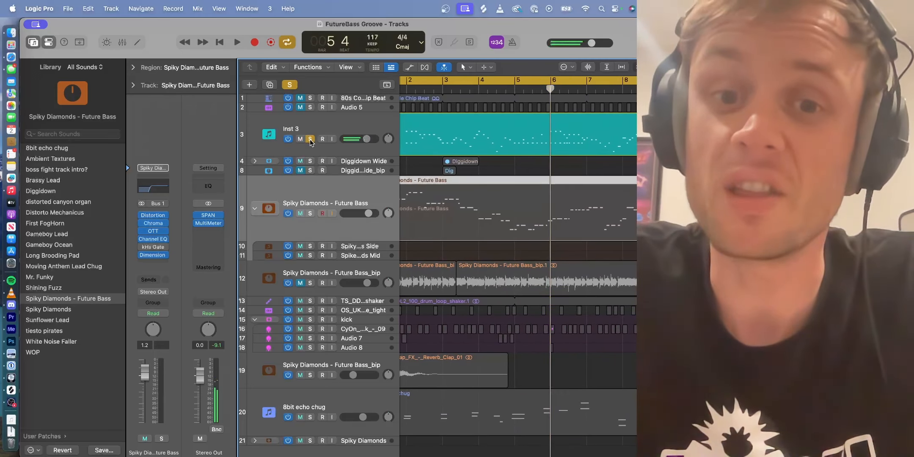
# - Unsolo Inst 3 and raise its volume slightly while playing the mix from the start
pyautogui.click(311, 139)
pyautogui.press('Return')
pyautogui.press('space')
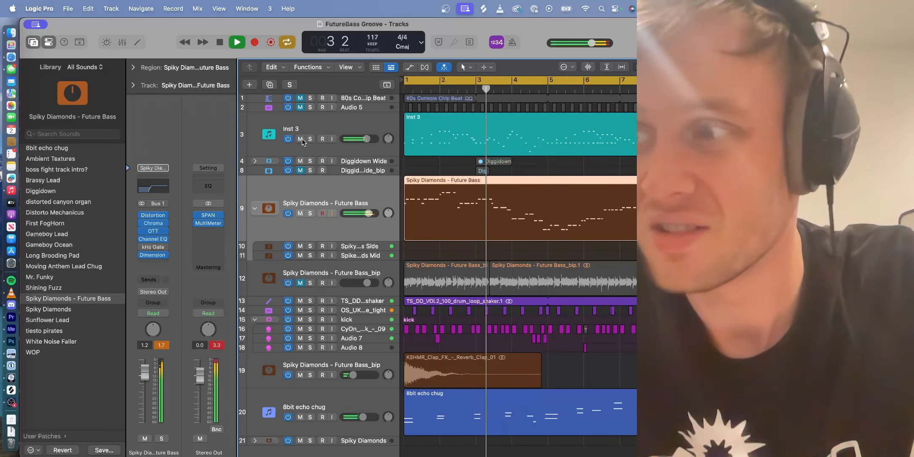
pyautogui.moveTo(367, 138); pyautogui.dragTo(369, 139)
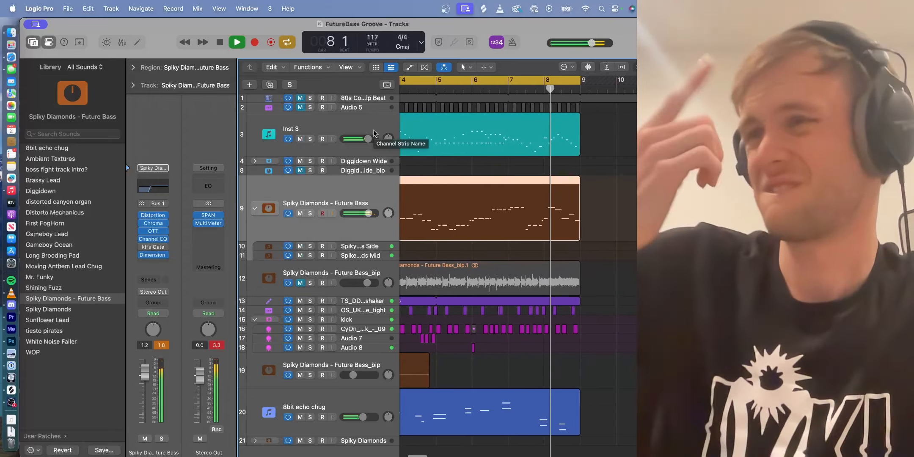
# - Hide the Library and replay the opening of the arrangement
pyautogui.click(31, 43)
pyautogui.press('space')
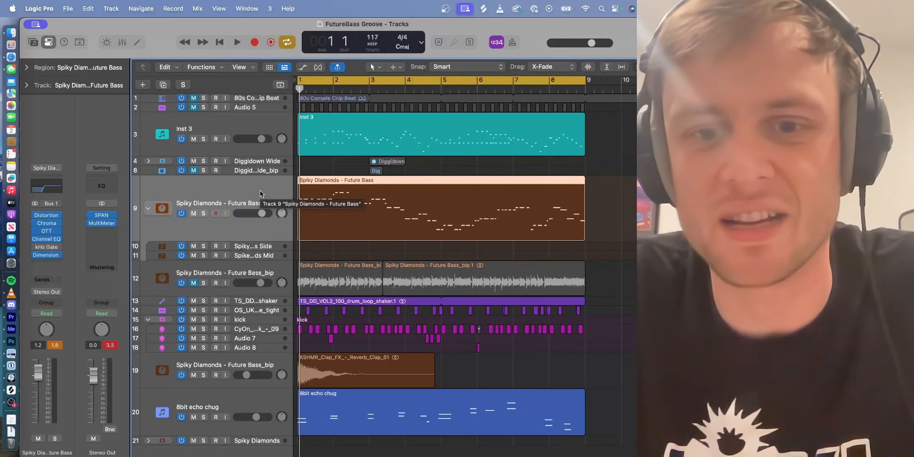
pyautogui.press('space')
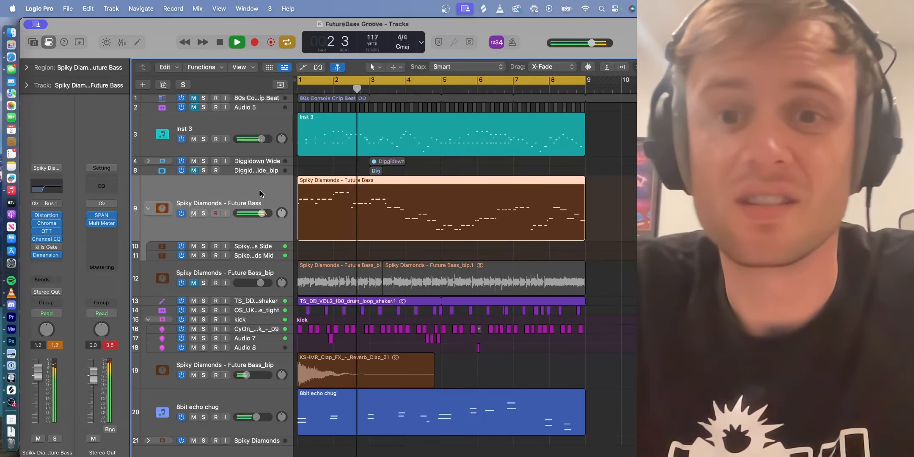
pyautogui.press('space')
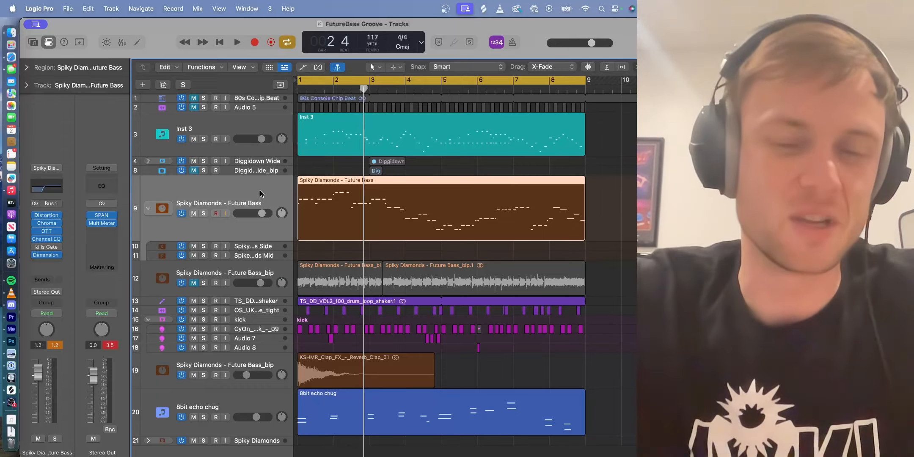
# - Replace the Spiky Diamonds patch on track 21 with the First FogHorn library patch and hide the Library
pyautogui.scroll(-3, 331, 342)
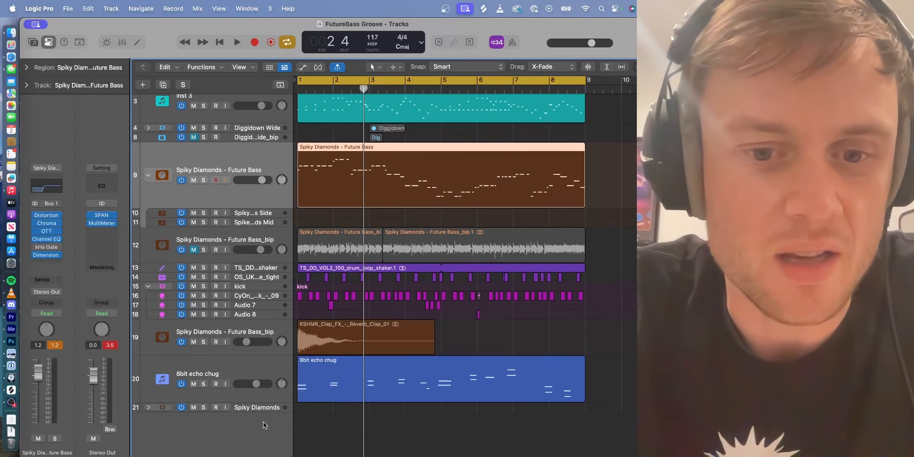
pyautogui.rightClick(263, 425)
pyautogui.click(253, 410)
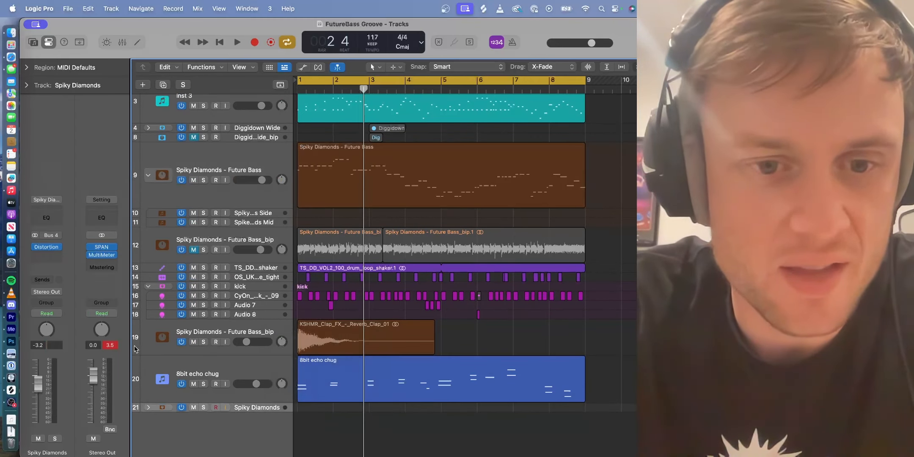
pyautogui.click(32, 42)
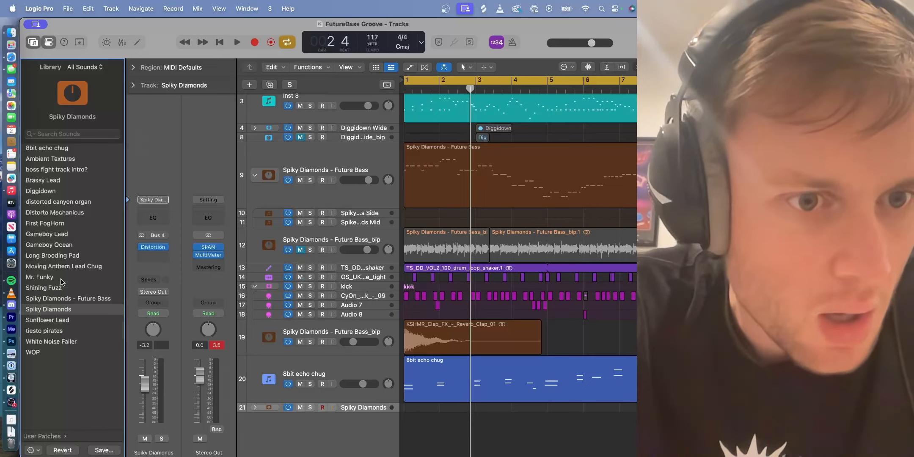
pyautogui.click(51, 224)
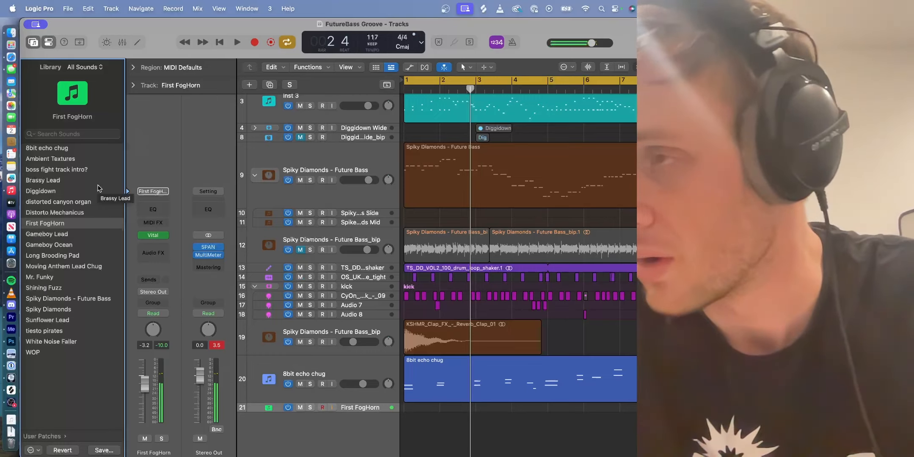
pyautogui.click(31, 46)
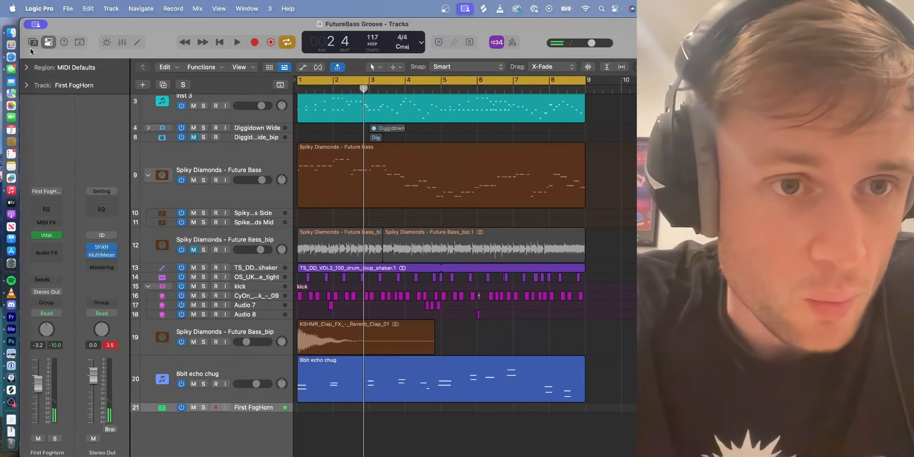
# - Switch to Safari and play the YouTube video "The Essential DNB Sound Every Producer Should Know" from about 1:52
pyautogui.moveTo(910, 123); pyautogui.dragTo(526, 32)
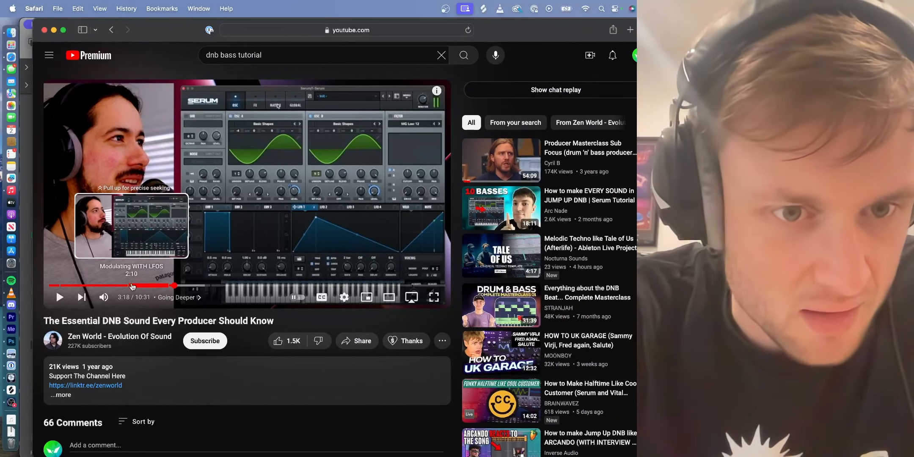
pyautogui.click(118, 285)
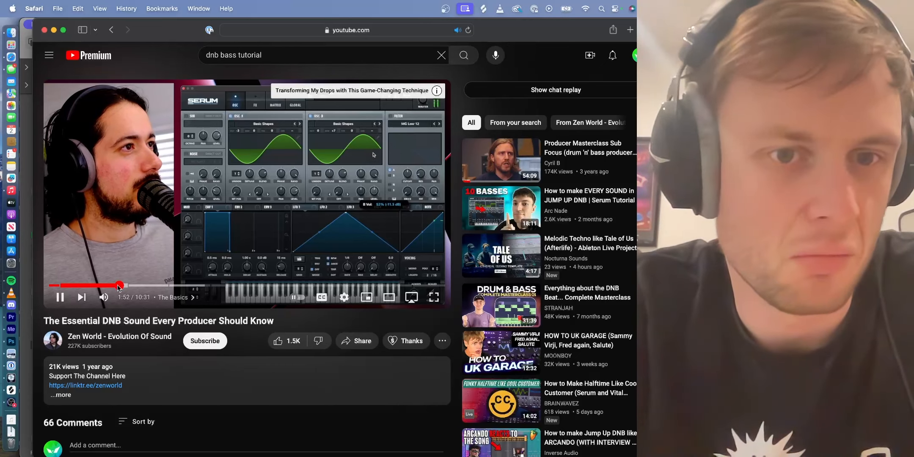
pyautogui.click(56, 289)
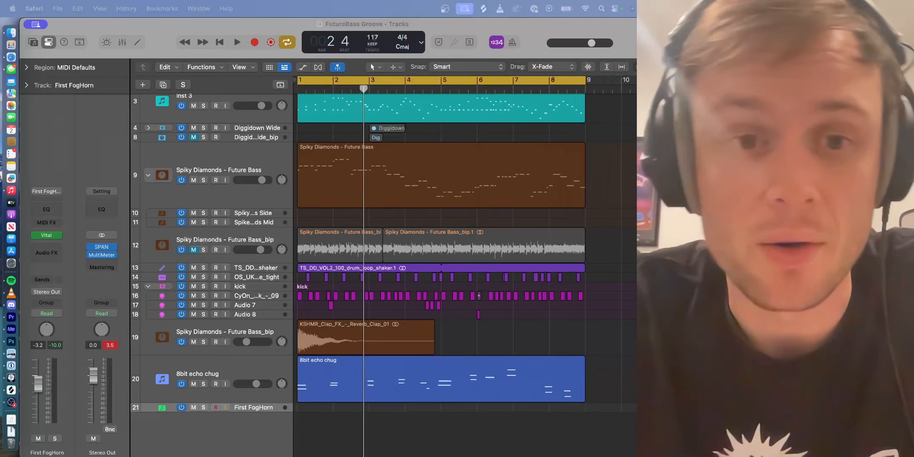
# - Return to Logic Pro and examine the First FogHorn patch's effects and oscillator settings in Vital, and close the plug-in
pyautogui.click(47, 235)
pyautogui.moveTo(510, 144); pyautogui.dragTo(380, 97)
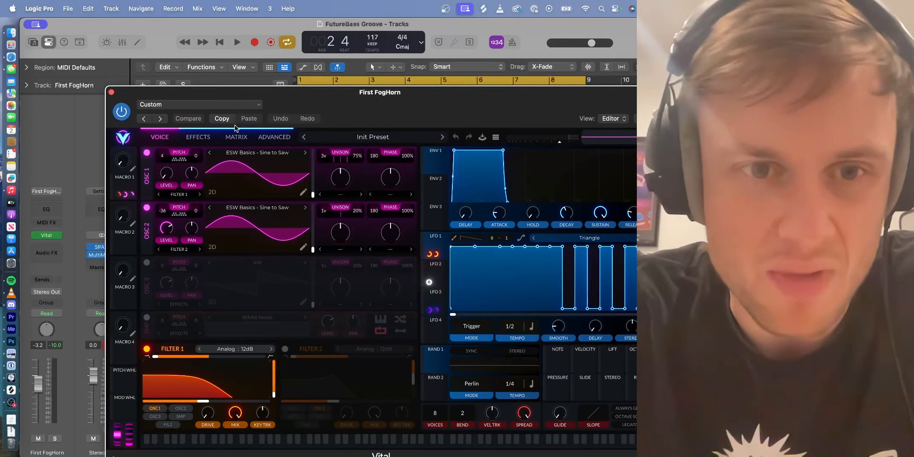
pyautogui.click(212, 138)
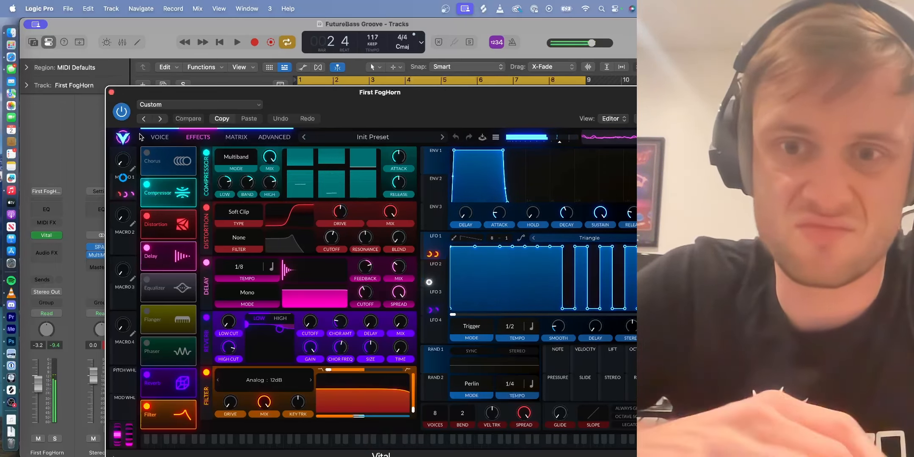
pyautogui.click(159, 137)
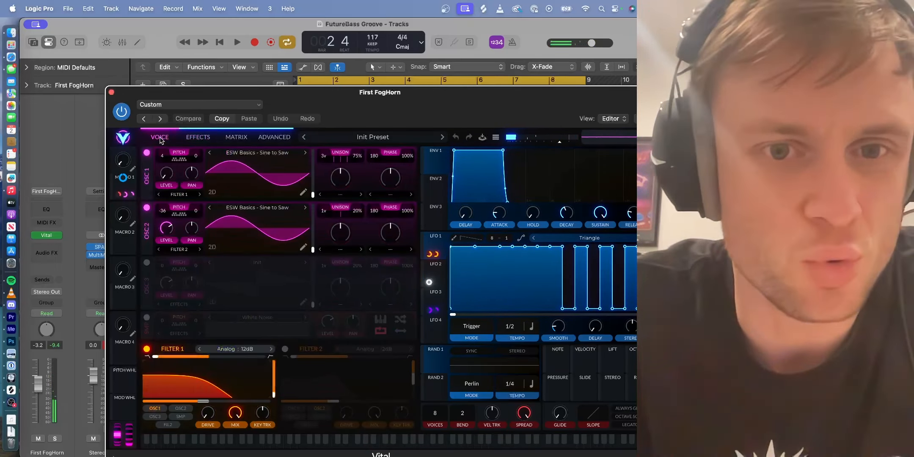
pyautogui.click(111, 92)
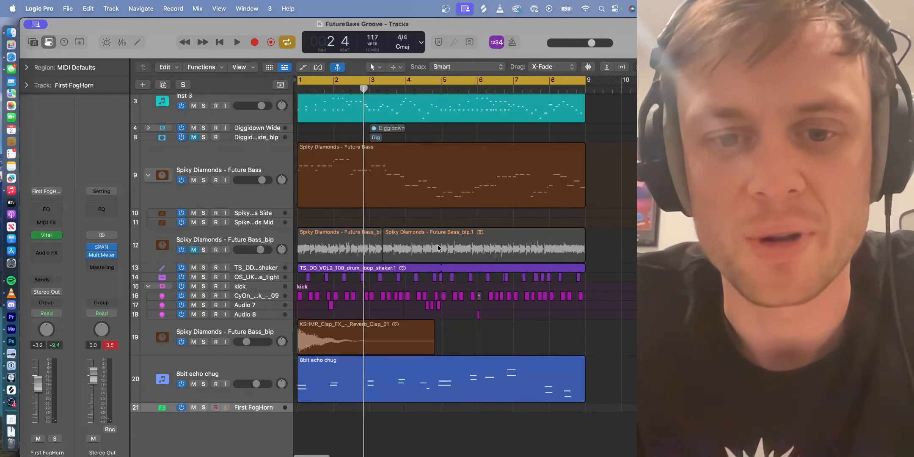
pyautogui.scroll(-3, 439, 250)
pyautogui.scroll(-3, 439, 249)
pyautogui.scroll(2, 439, 250)
pyautogui.hscroll(-2, 439, 250)
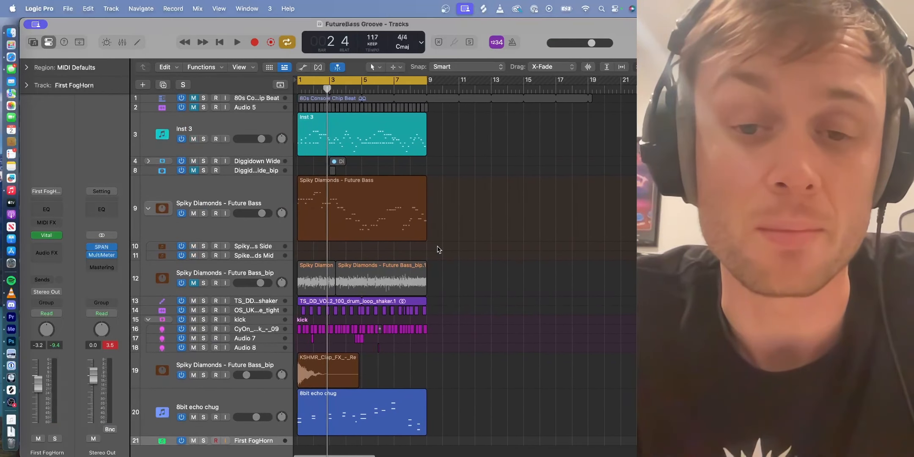